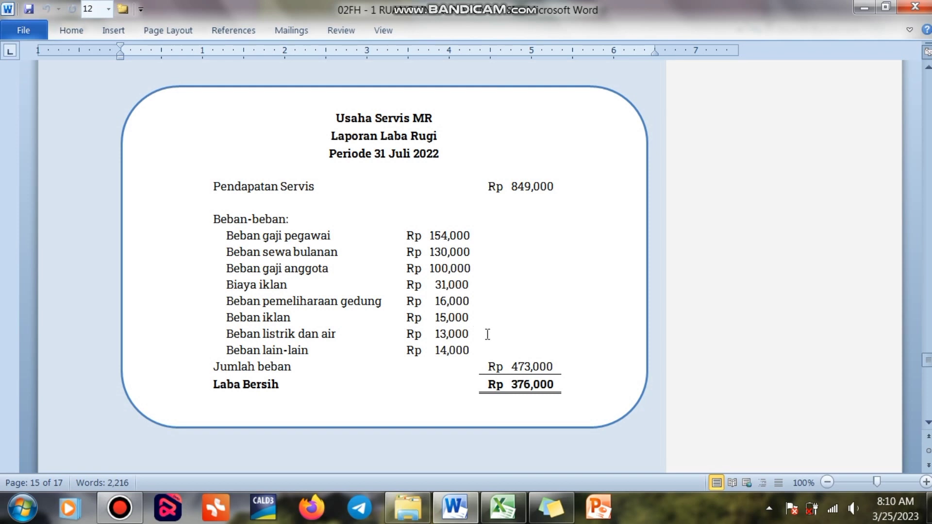
- Switch to the Excel workbook's Pers Akun Usaha Servis MR sheet and bold the partly receivable income and member salary descriptions in J11 and J15
left_click(503, 508)
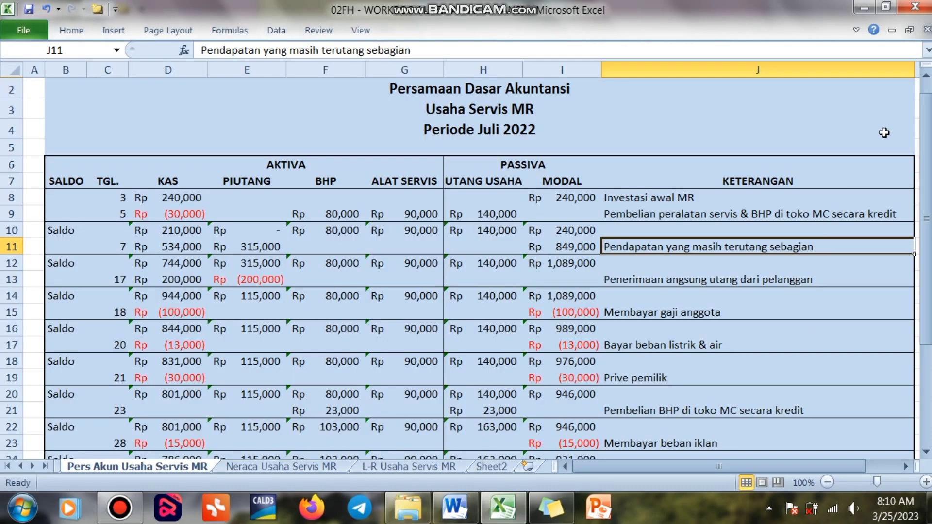
scroll(886, 133, "up", 1)
left_click(886, 132)
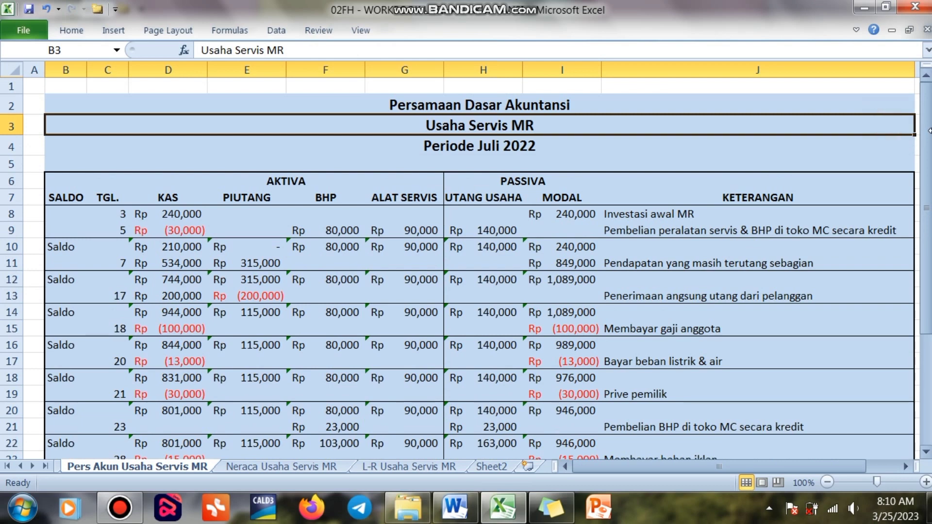
scroll(930, 109, "down", 1)
scroll(930, 110, "down", 1)
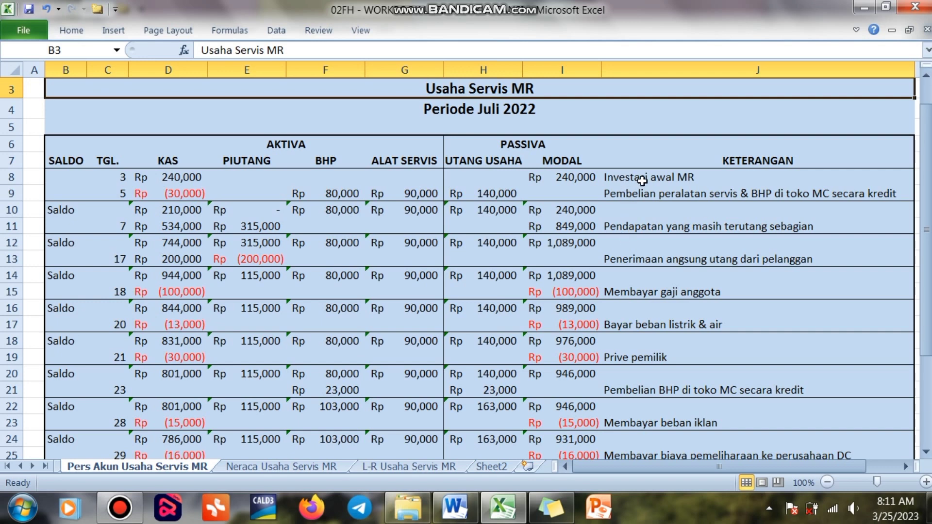
left_click(642, 181)
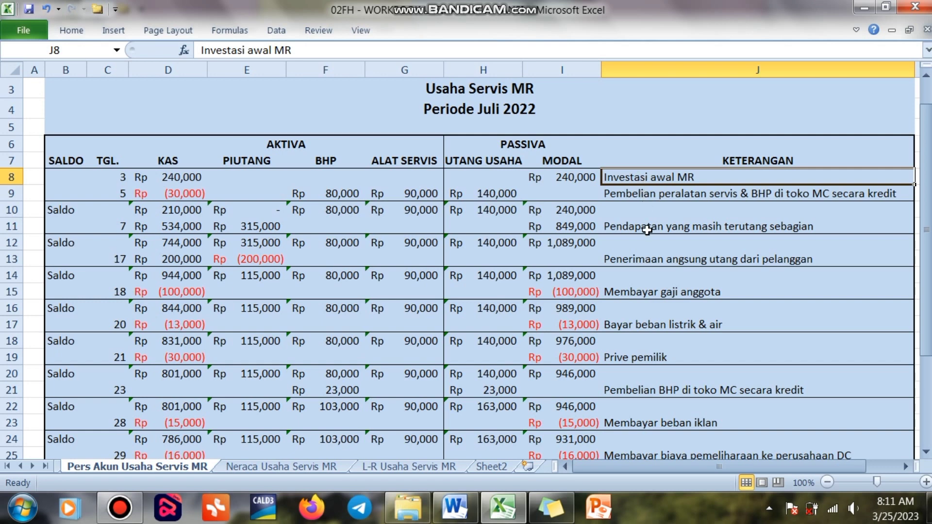
left_click(647, 231)
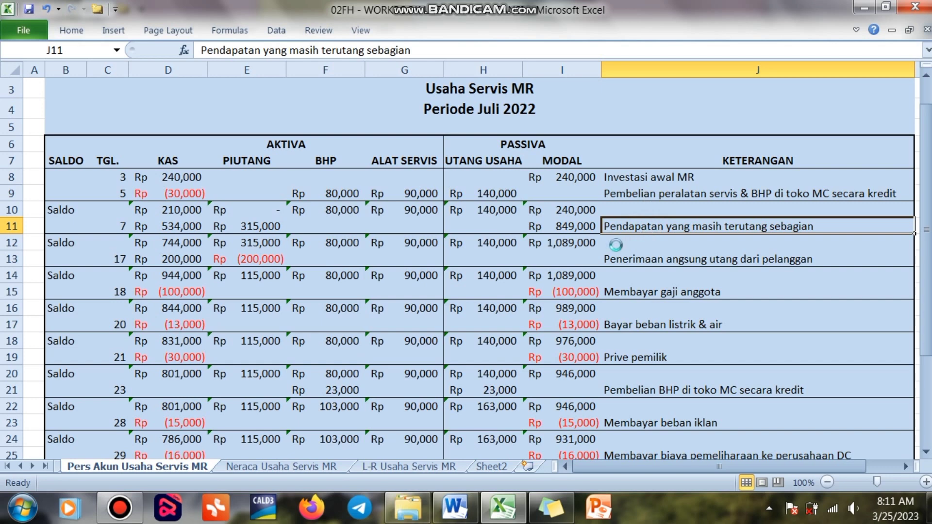
key("ctrl+b")
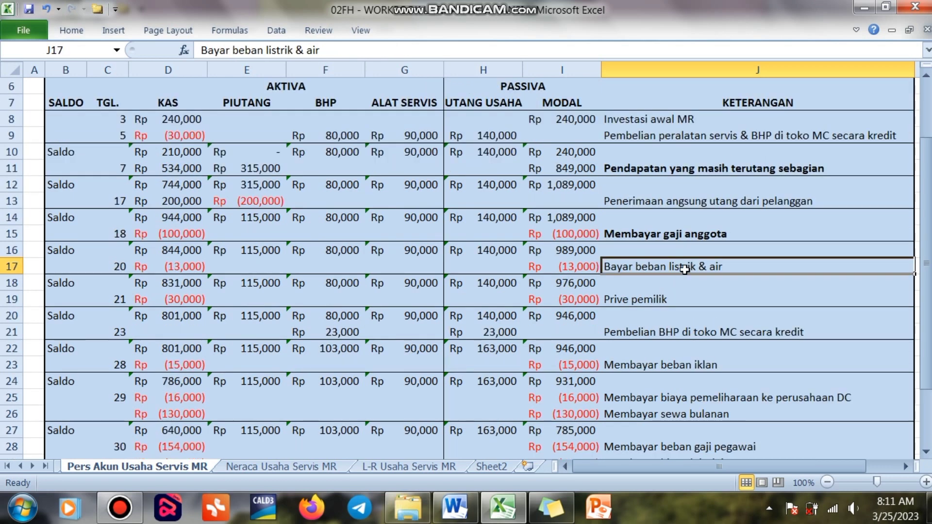
- Bold the electricity and water expense description "Bayar beban listrik & air" in cell J17
scroll(680, 266, "up", 1)
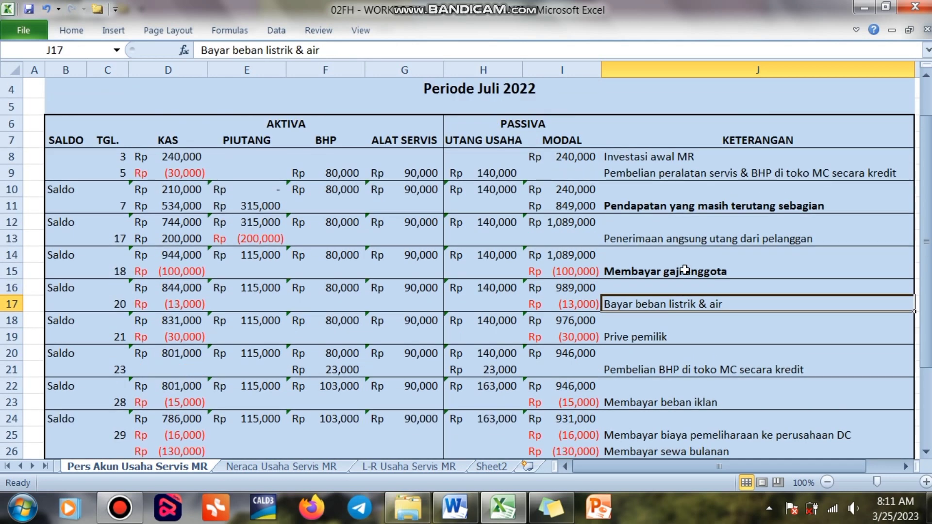
left_click(684, 270)
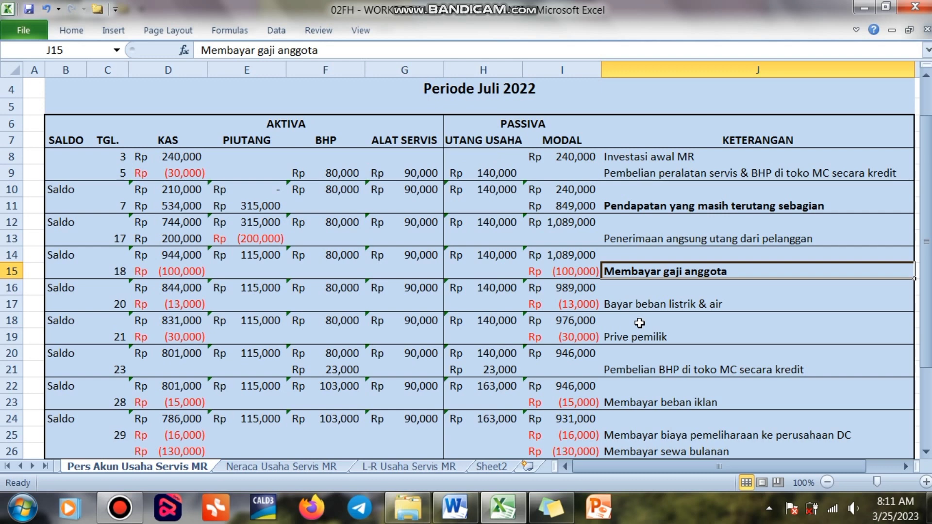
left_click(653, 301)
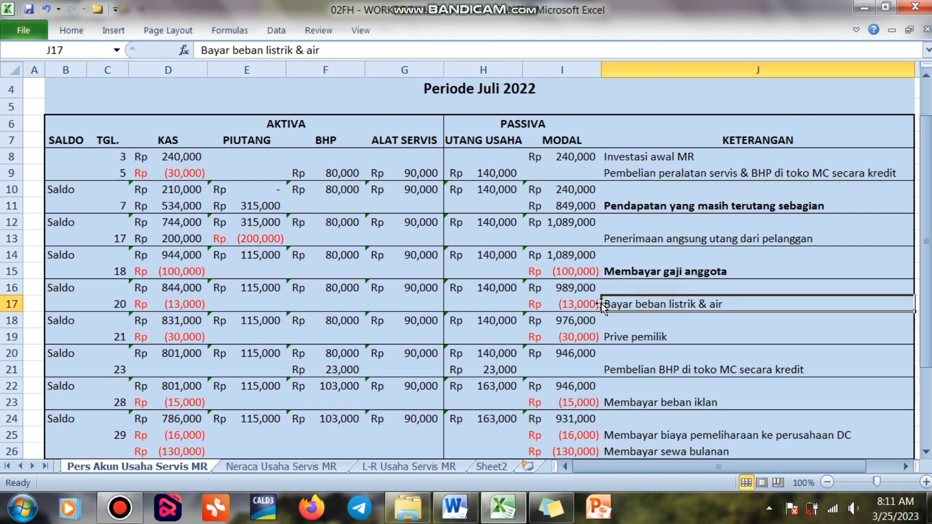
key("ctrl+b")
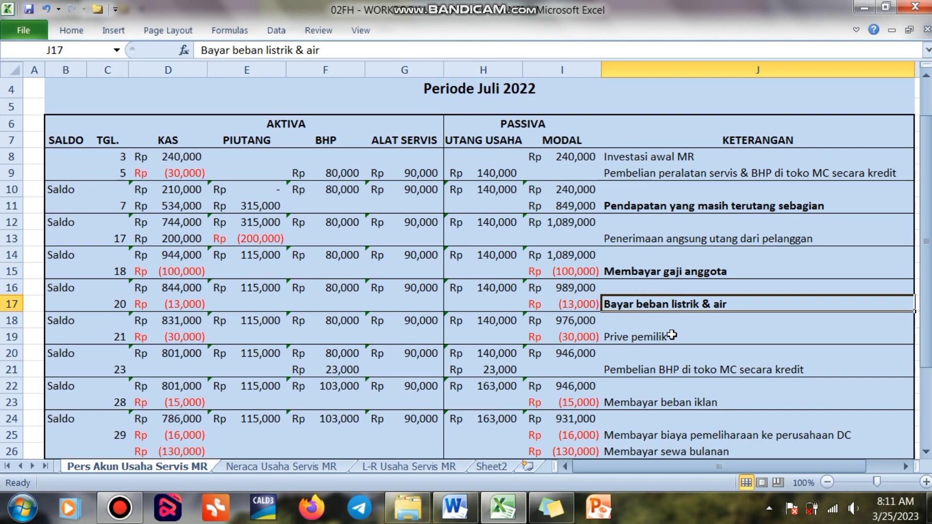
- Bold the advertising expense description "Membayar beban iklan" in cell J23, skipping the owner withdrawal and BHP purchase rows
left_click(672, 335)
scroll(672, 338, "down", 1)
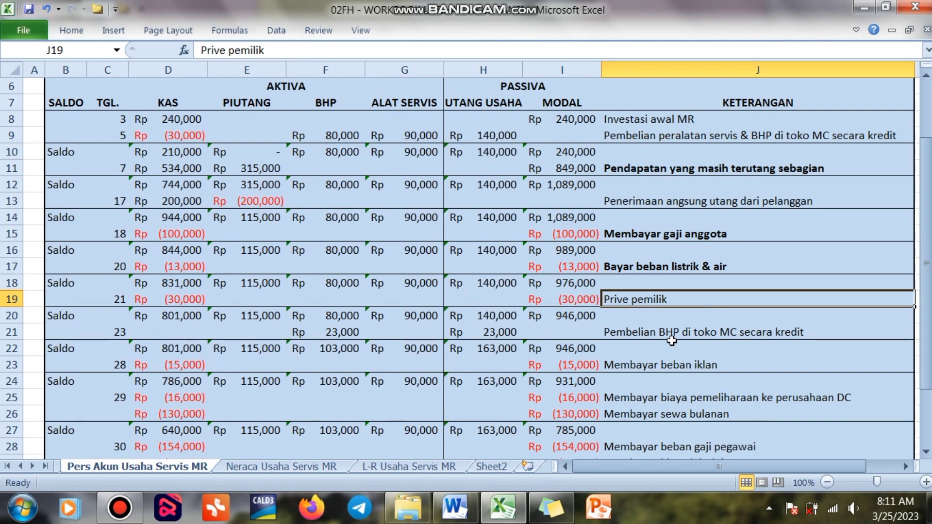
scroll(672, 341, "down", 2)
left_click(665, 300)
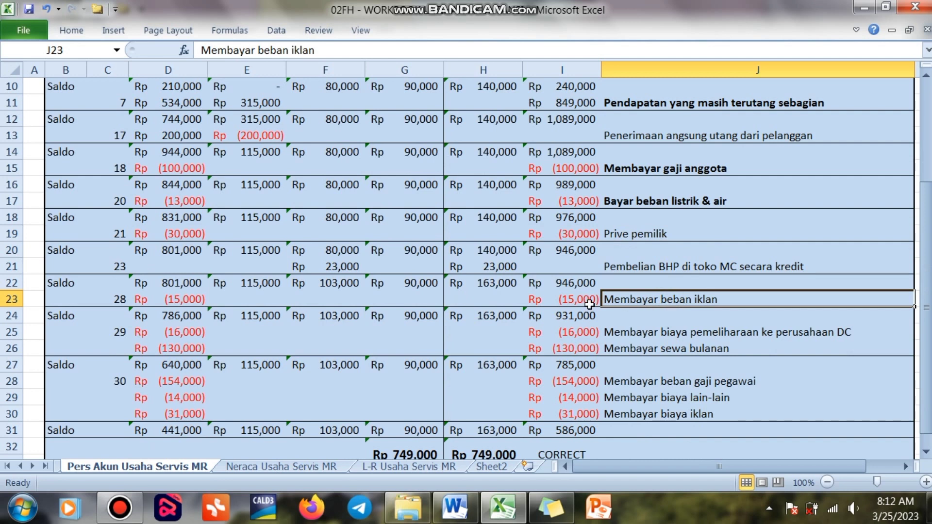
key("ctrl+b")
key("ctrl+a")
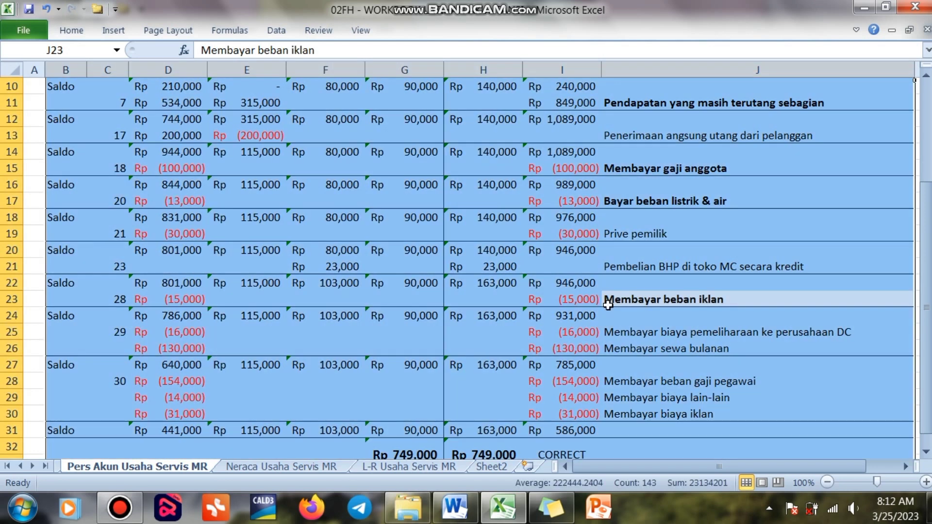
left_click(751, 353)
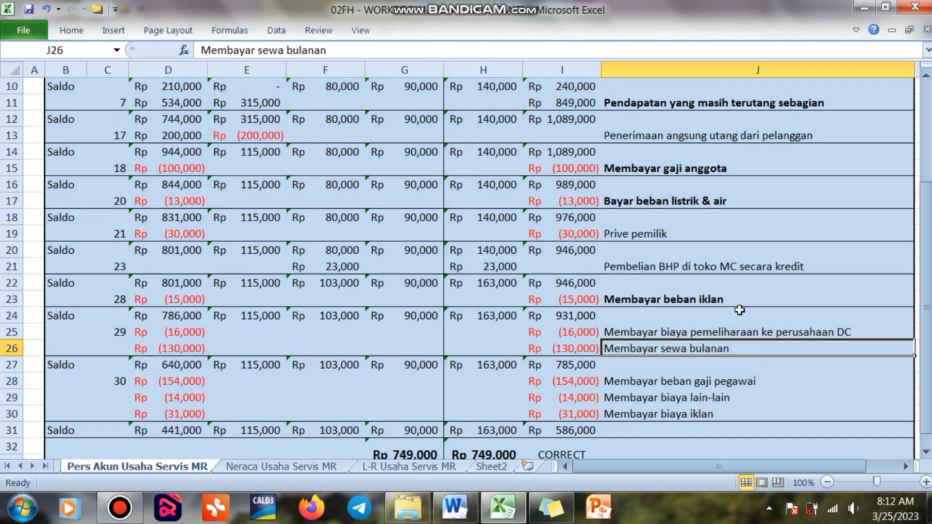
- Bold the maintenance cost and monthly rent descriptions dated the 29th, in cells J25 and J26
scroll(737, 321, "down", 1)
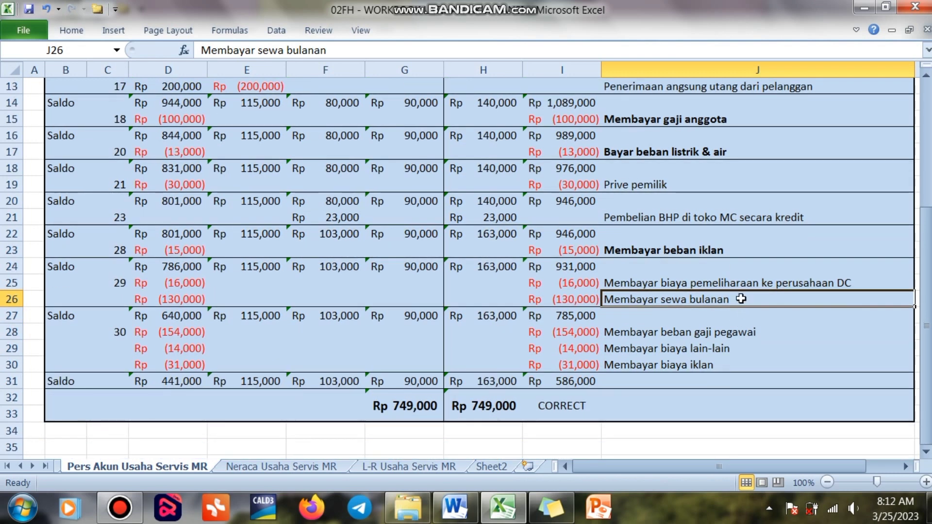
left_click(738, 282)
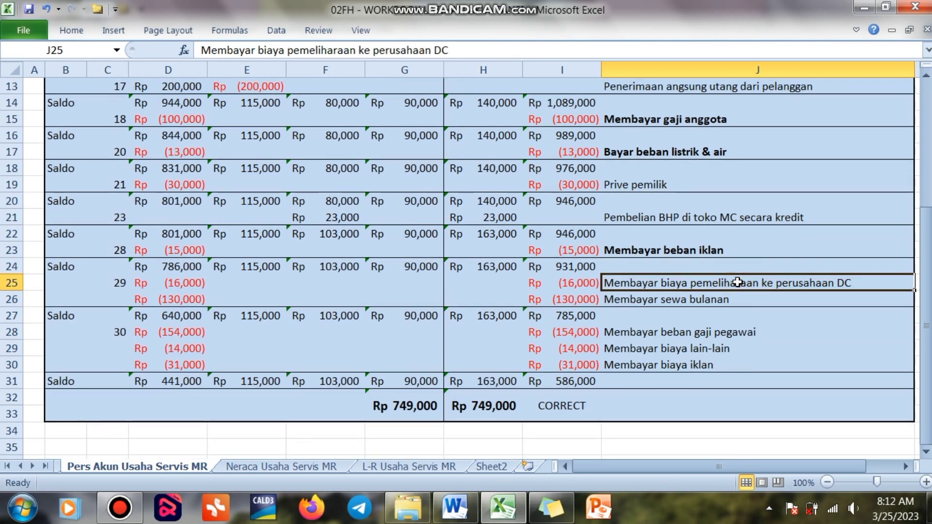
key("ctrl+b")
left_click(725, 304)
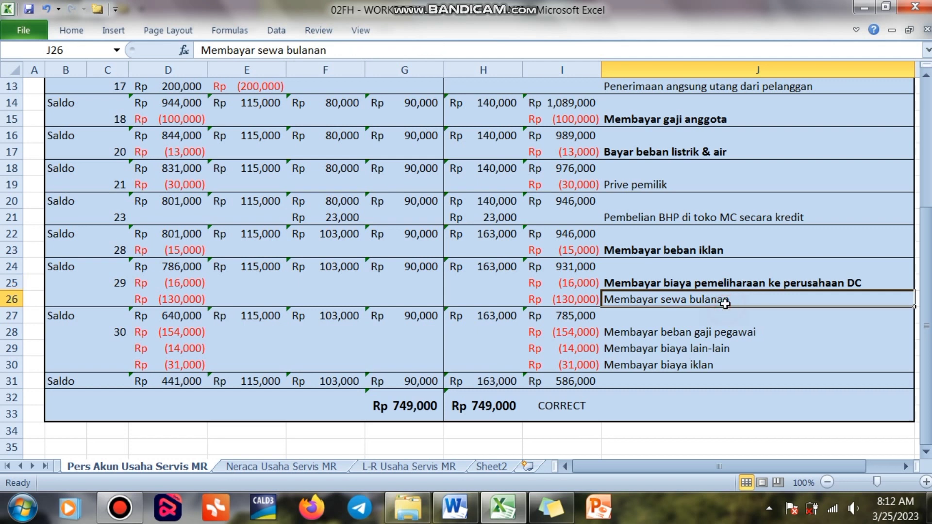
key("ctrl+b")
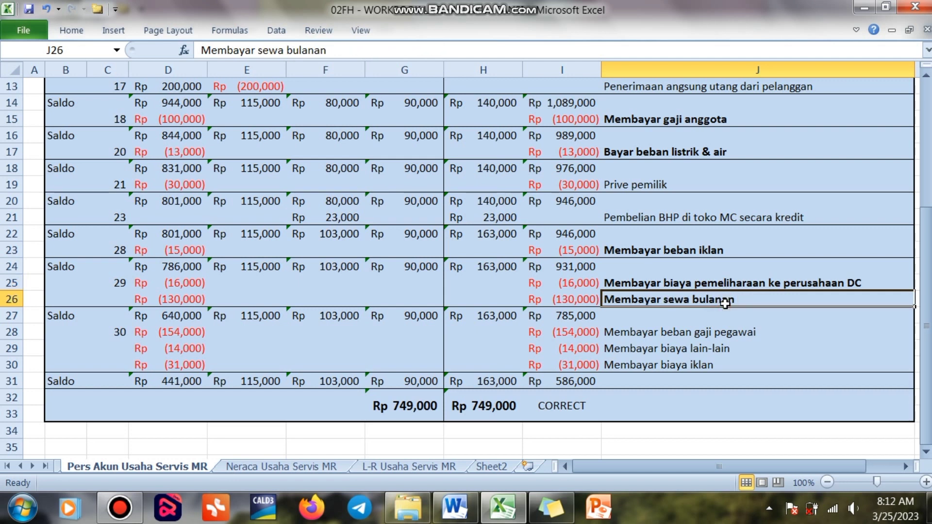
- Bold the three expense descriptions dated the 30th: employee salary, miscellaneous cost and advertising cost, in cells J28 to J30
left_click(724, 334)
key("ctrl+b")
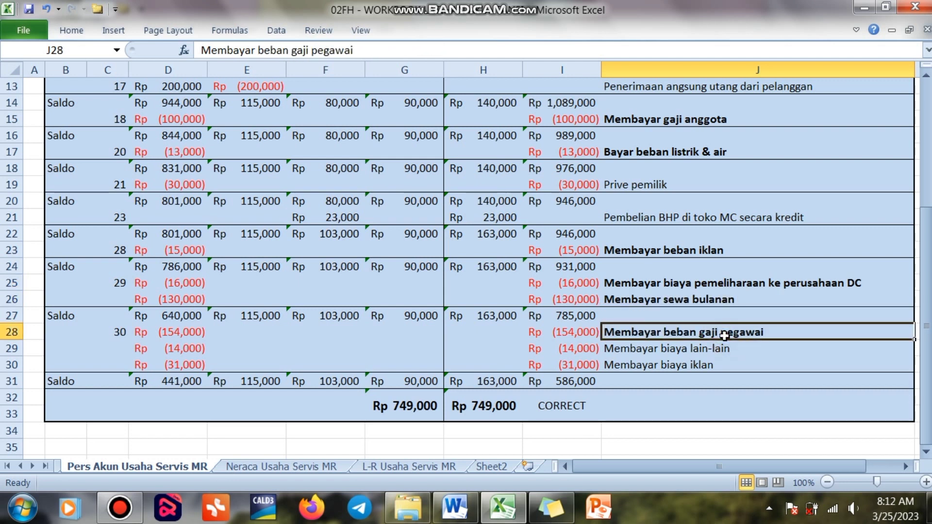
left_click(714, 349)
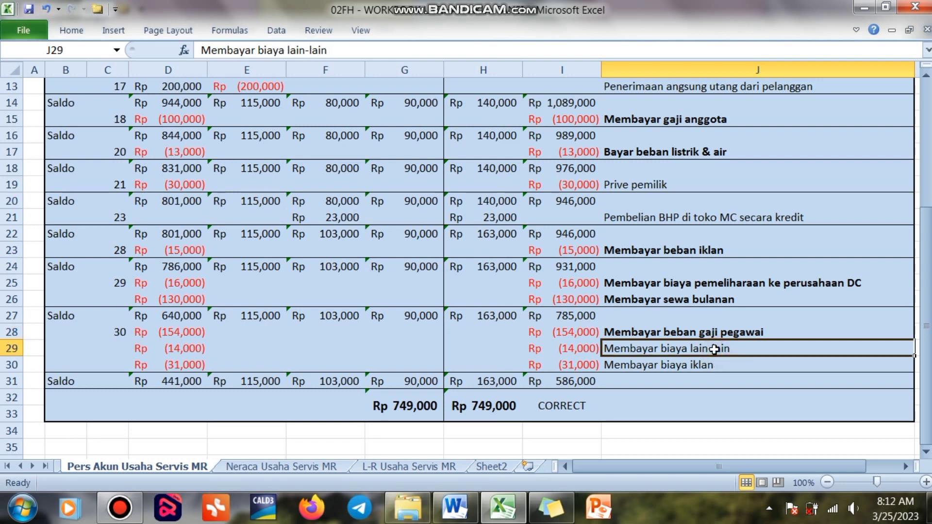
key("ctrl+b")
left_click(712, 365)
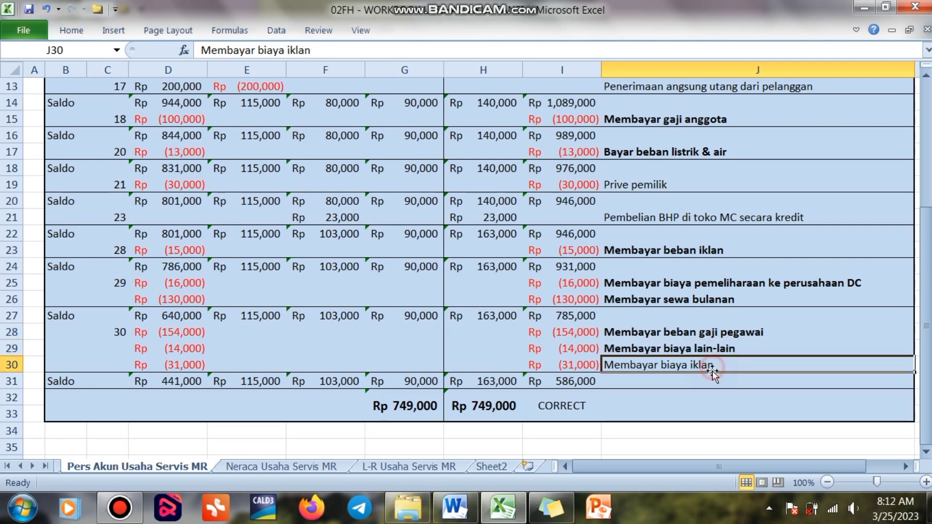
key("ctrl+b")
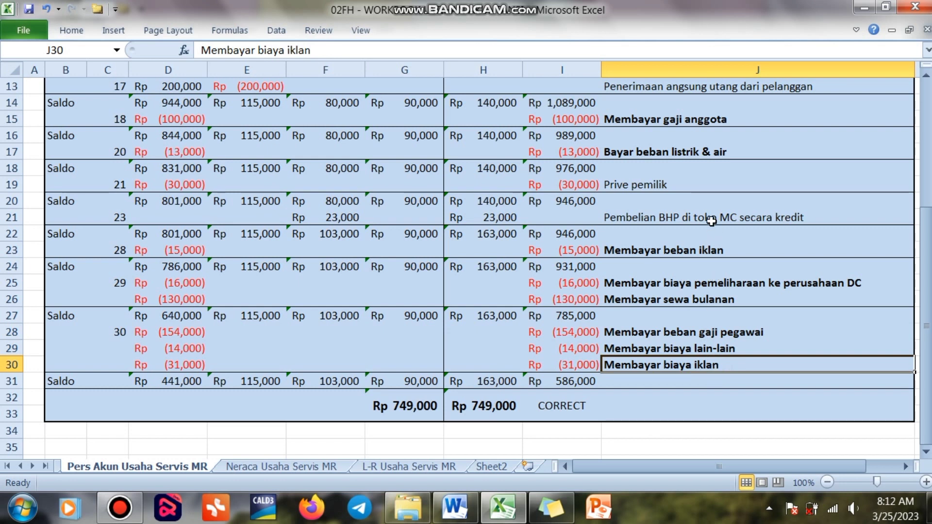
- Review the owner withdrawal in J19 and the income entry in J11, and switch to Word to check the service income in the Laporan Laba Rugi
left_click(698, 189)
scroll(754, 324, "up", 3)
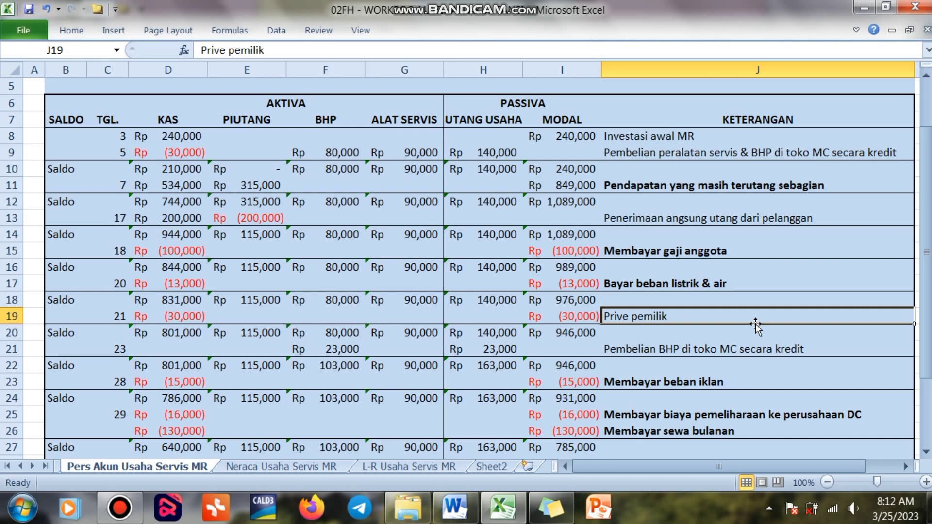
scroll(756, 291, "down", 1)
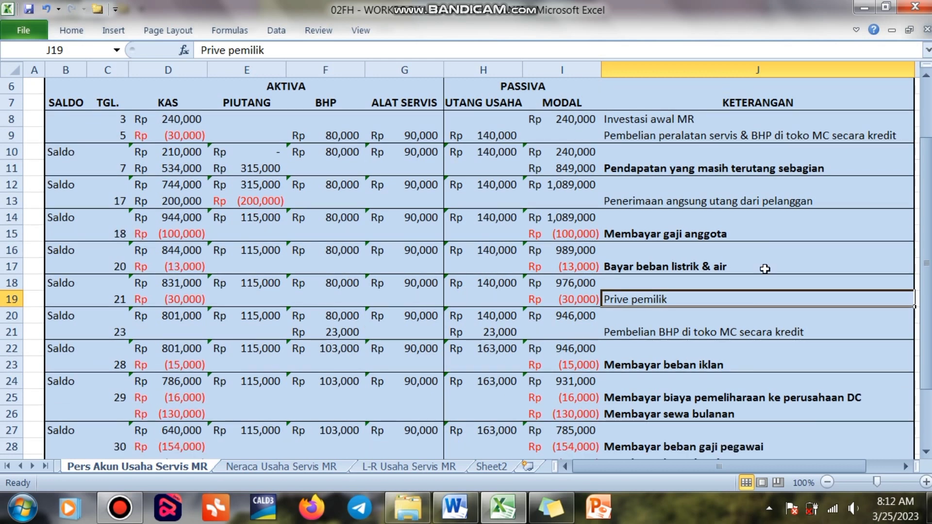
left_click(734, 179)
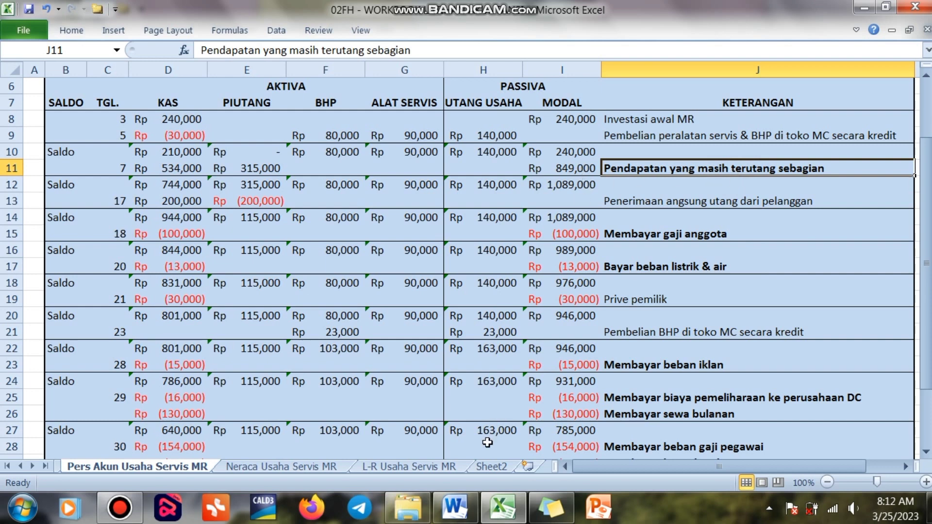
left_click(455, 507)
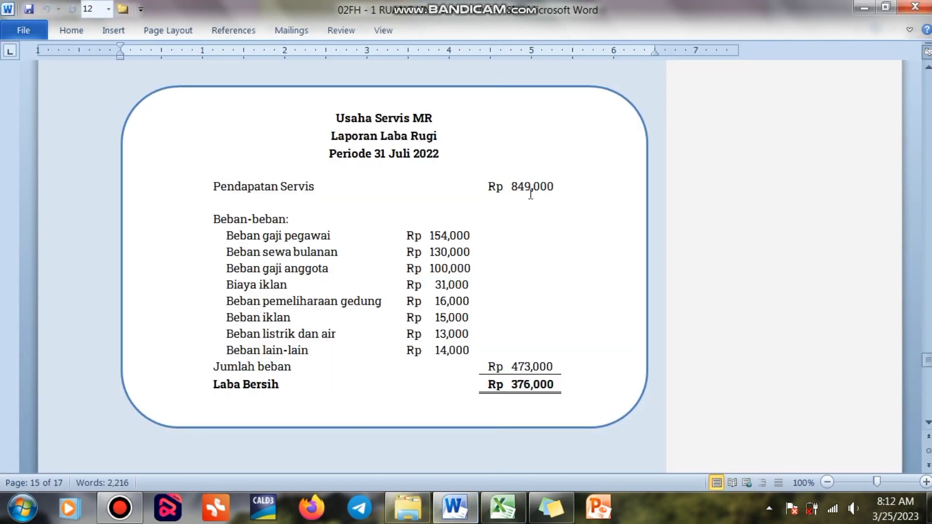
- Switch back to Excel and go through the bold expense descriptions one by one, from the member salary row to the last advertising cost row
left_click(504, 505)
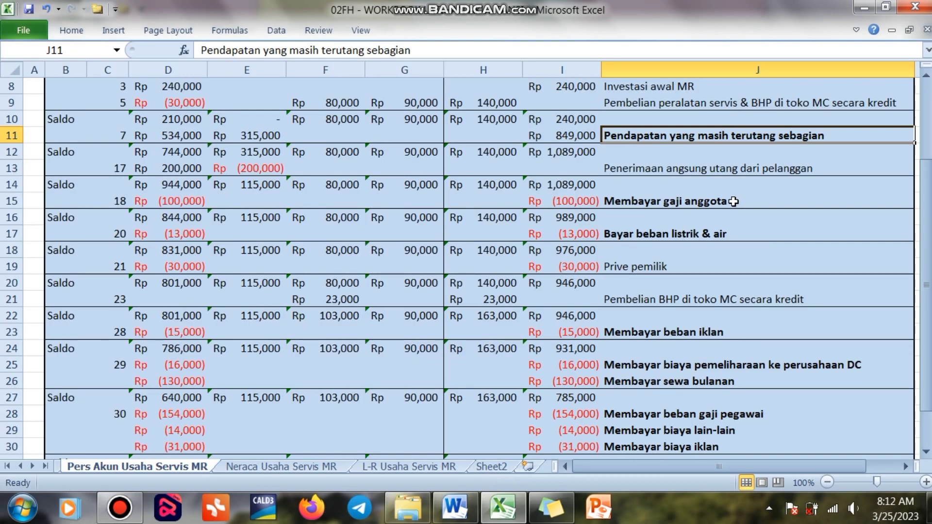
left_click(733, 201)
left_click(727, 232)
left_click(727, 329)
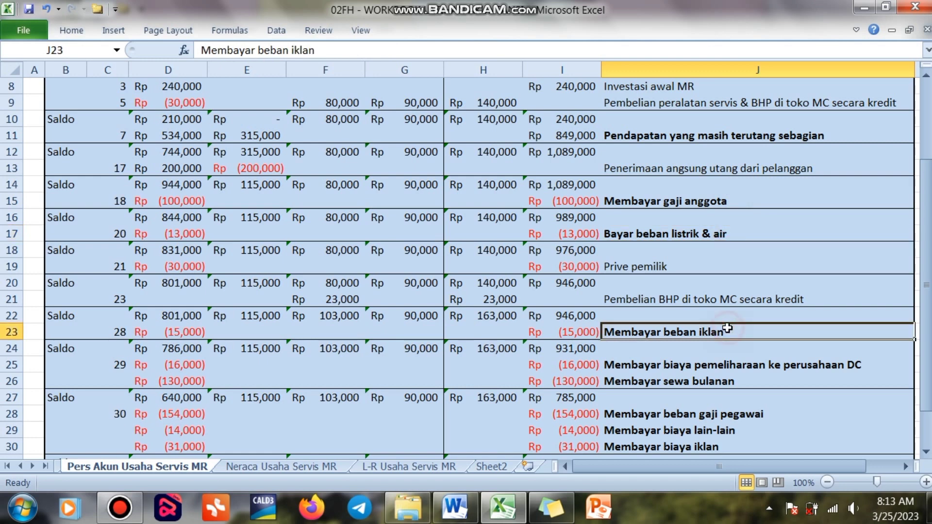
scroll(727, 328, "down", 1)
left_click(728, 332)
left_click(726, 348)
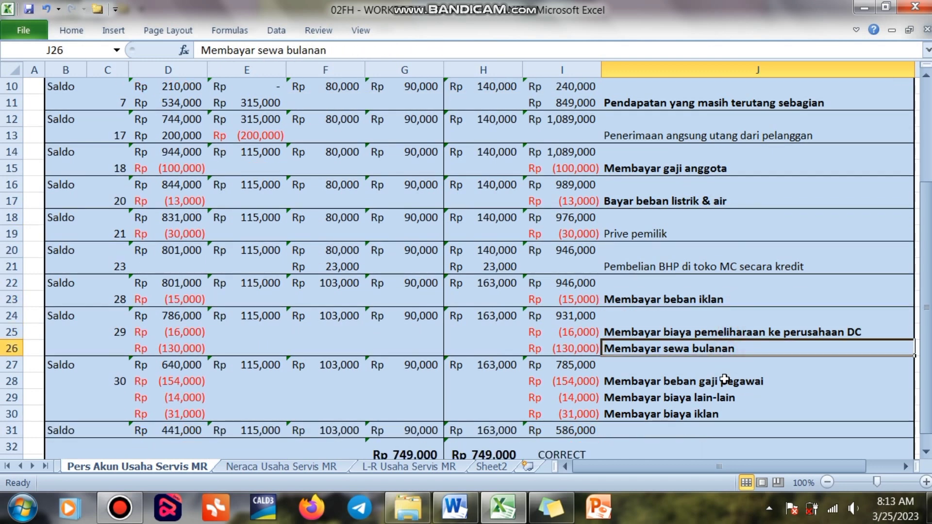
left_click(725, 380)
left_click(726, 398)
left_click(718, 414)
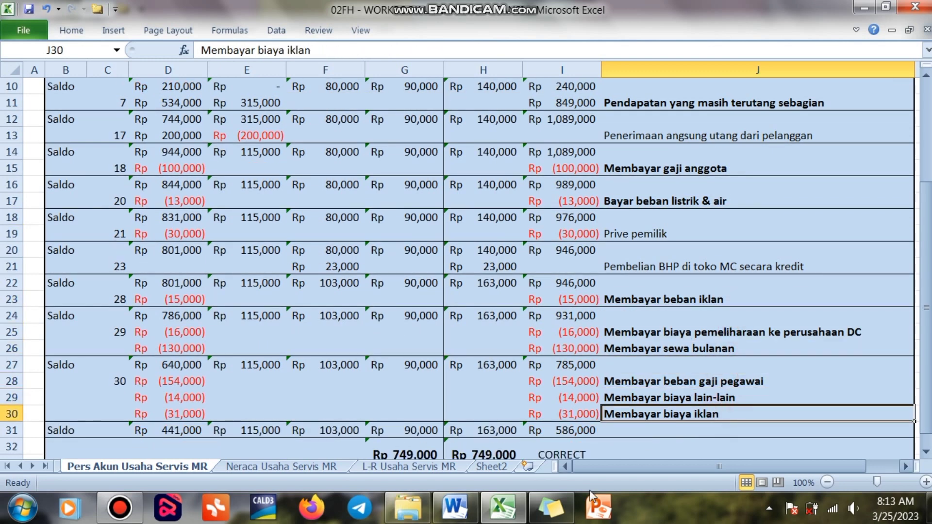
- Compare the Beban-beban list in Word's income statement with the Excel expense entries, checking the member salary in J15, and return to Word
left_click(455, 507)
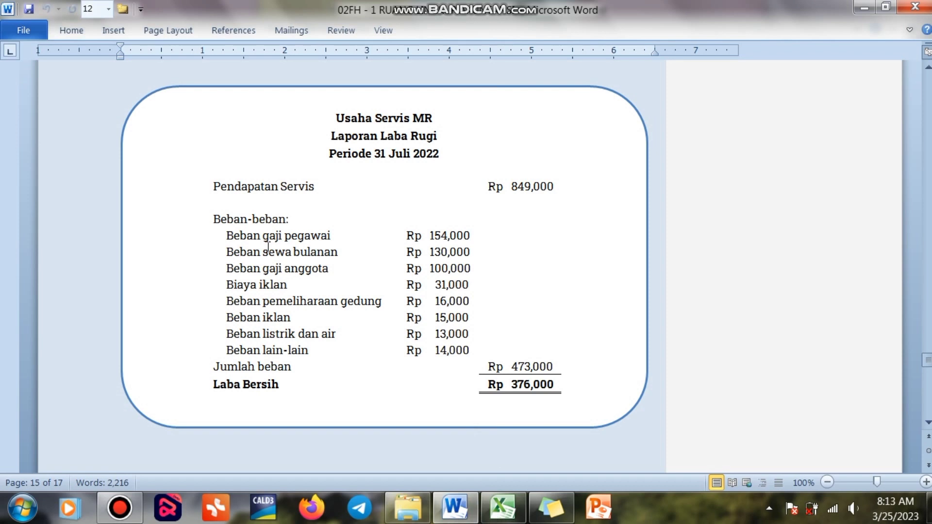
left_click(503, 507)
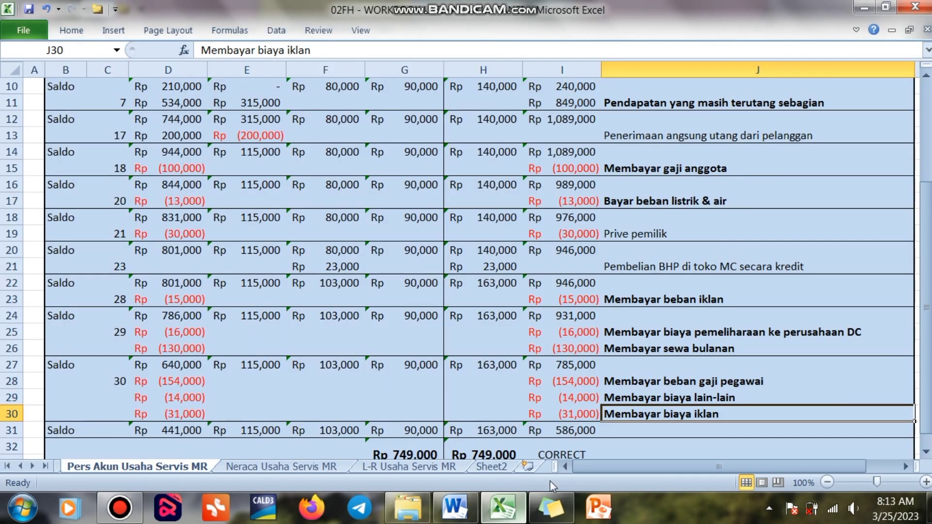
left_click(667, 171)
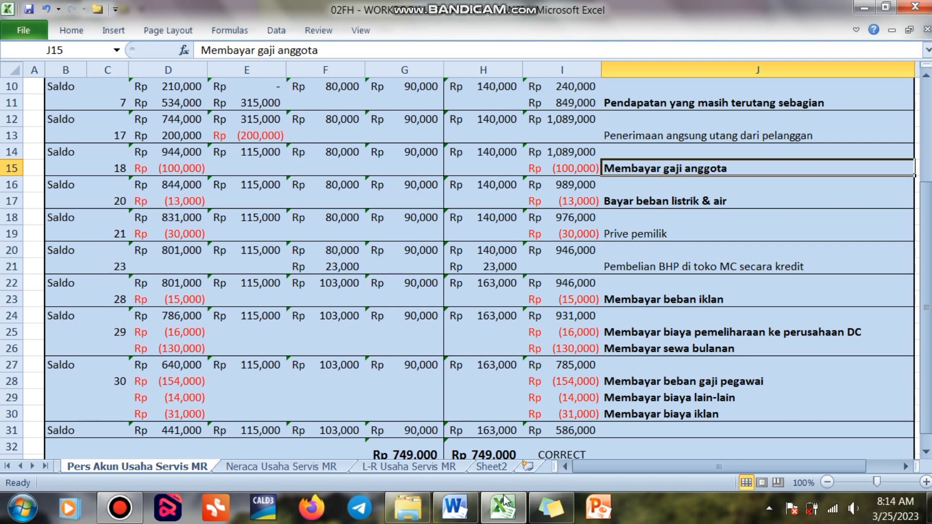
left_click(462, 507)
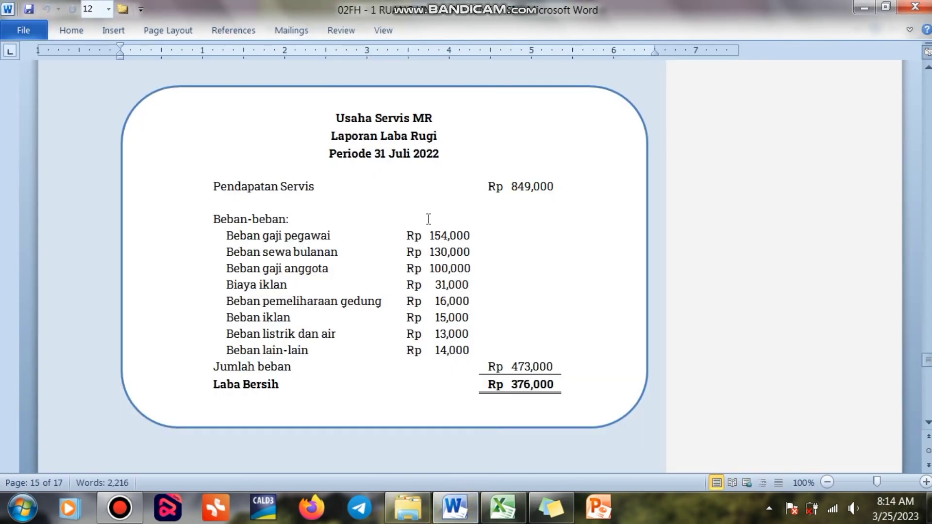